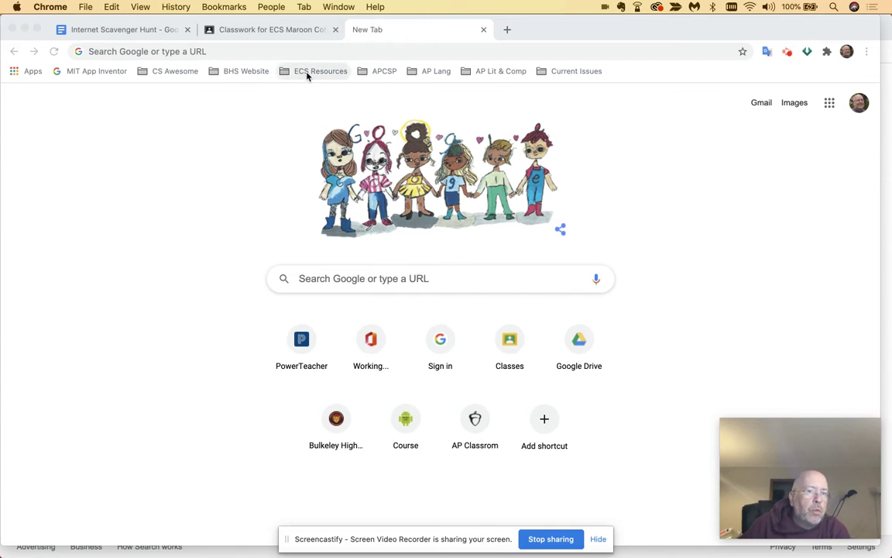
# Step: Look through the ECS Maroon Cohort classwork for the 1.4 - Internet Scavenger Hunt assignment under Unit 1
pyautogui.click(285, 32)
pyautogui.click(379, 335)
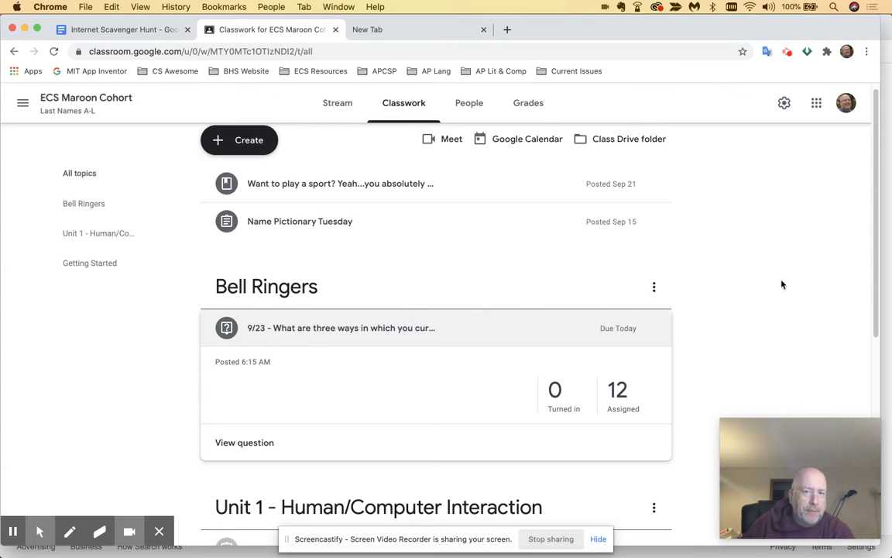
pyautogui.click(440, 30)
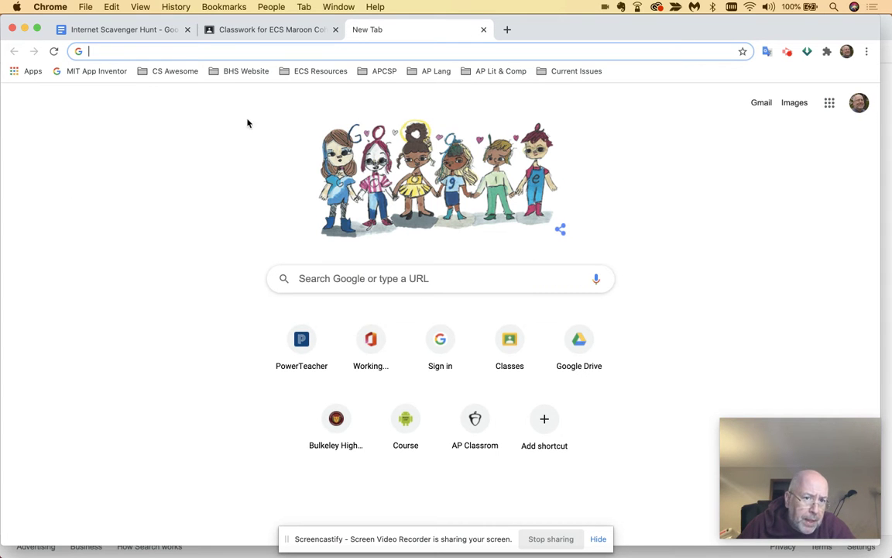
pyautogui.click(257, 31)
pyautogui.scroll(-3, 325, 357)
pyautogui.scroll(-1, 337, 359)
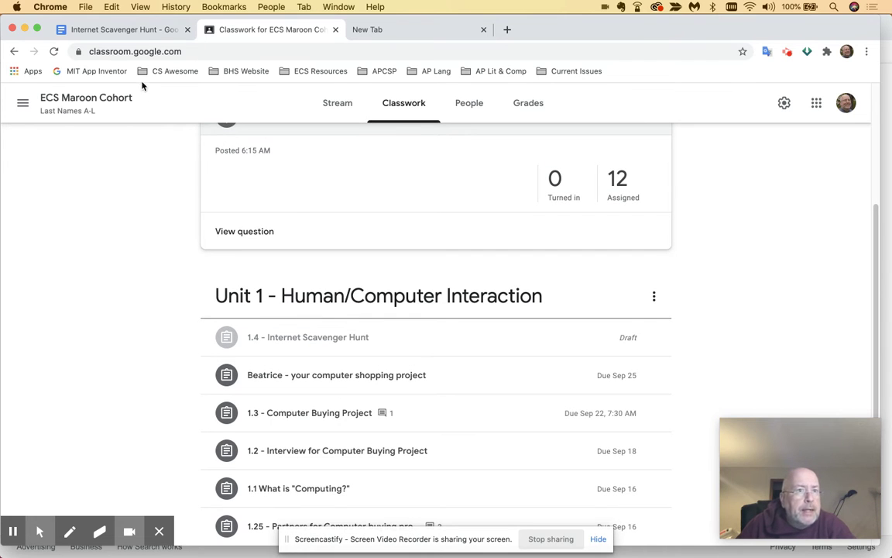
# Step: Open the Internet Scavenger Hunt document and look over its list of items to find
pyautogui.click(154, 31)
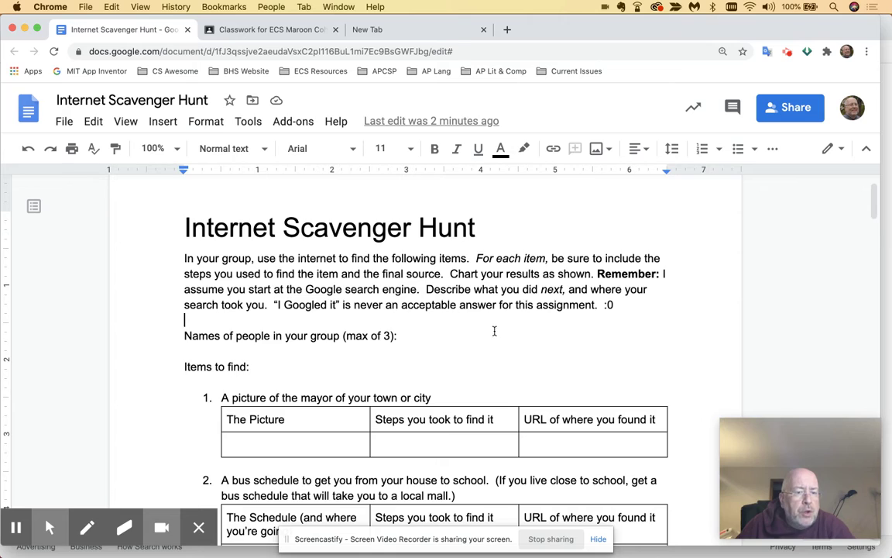
pyautogui.scroll(-20, 493, 331)
pyautogui.scroll(-5, 494, 331)
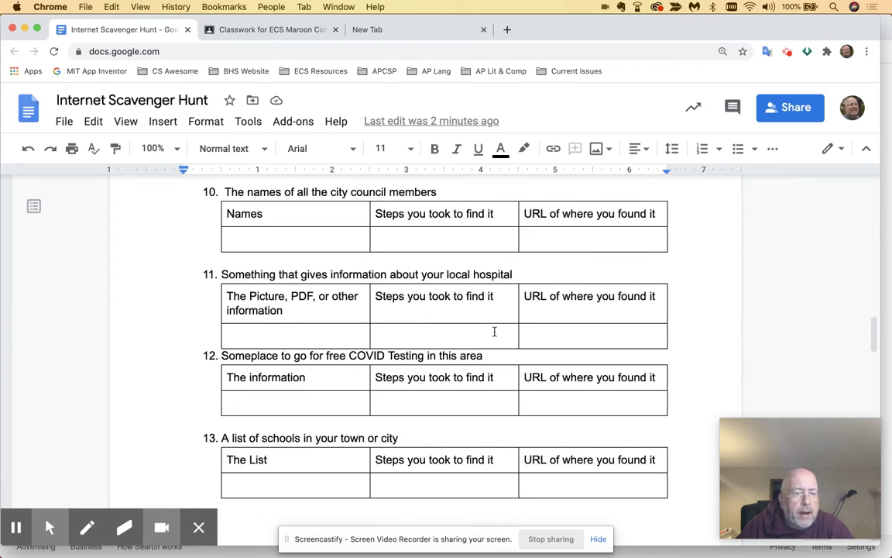
pyautogui.scroll(10, 494, 332)
pyautogui.scroll(6, 494, 331)
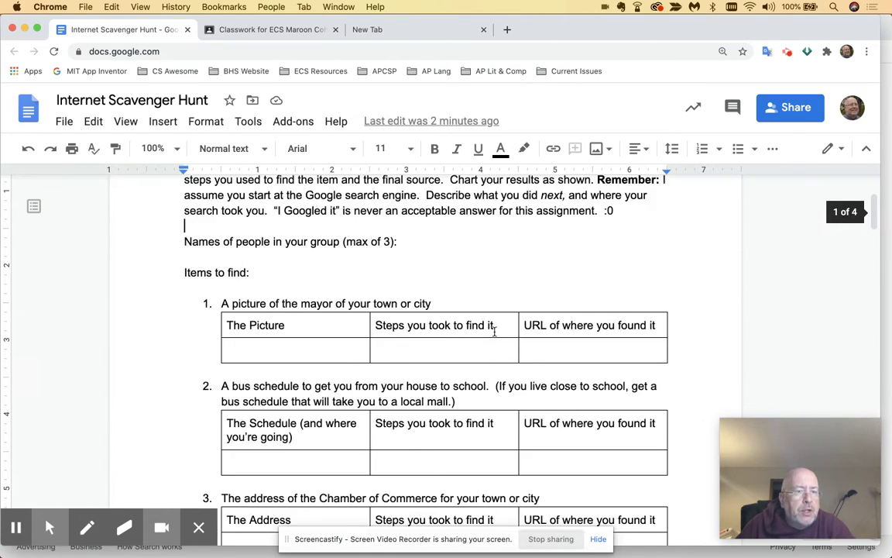
pyautogui.scroll(-1, 494, 333)
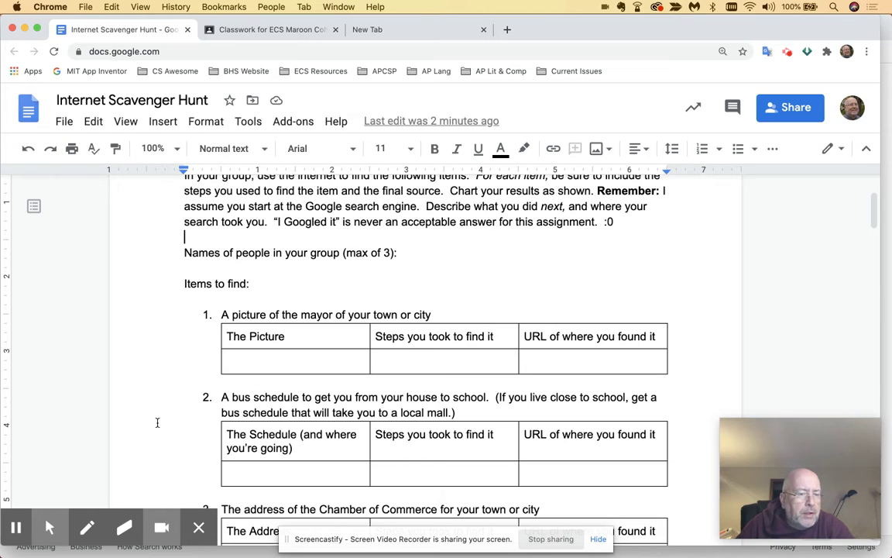
# Step: Circle the picture column of item 1 in red with the recorder's pen and erase the marking
pyautogui.click(88, 527)
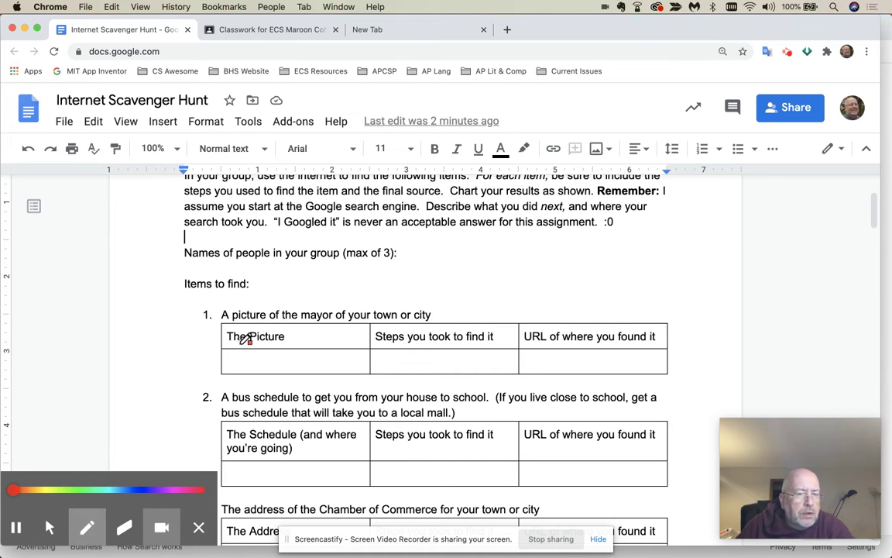
pyautogui.moveTo(263, 312)
pyautogui.mouseDown()
pyautogui.moveTo(180, 341)
pyautogui.moveTo(396, 318)
pyautogui.moveTo(198, 305)
pyautogui.mouseUp()
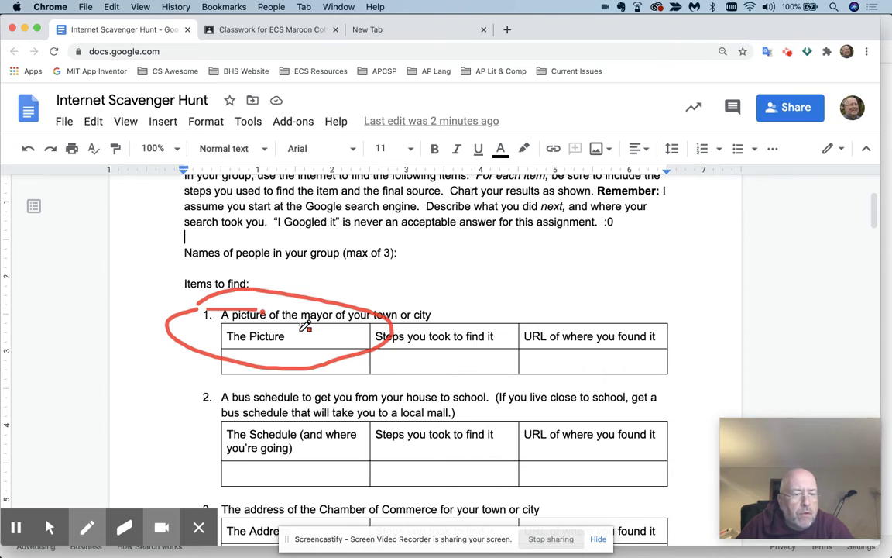
pyautogui.click(128, 528)
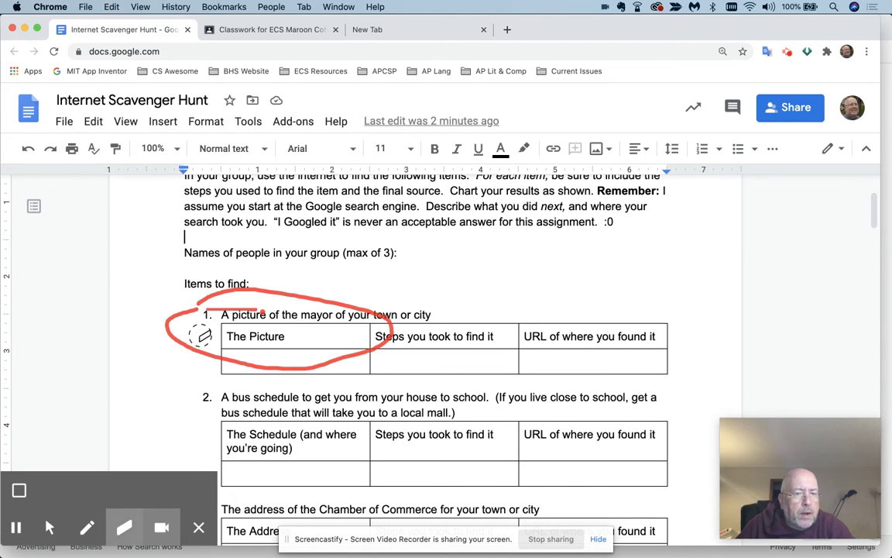
pyautogui.moveTo(185, 339)
pyautogui.mouseDown()
pyautogui.moveTo(309, 364)
pyautogui.moveTo(369, 342)
pyautogui.moveTo(344, 298)
pyautogui.moveTo(290, 286)
pyautogui.moveTo(179, 315)
pyautogui.moveTo(175, 339)
pyautogui.moveTo(193, 314)
pyautogui.moveTo(292, 314)
pyautogui.moveTo(225, 350)
pyautogui.moveTo(280, 372)
pyautogui.mouseUp()
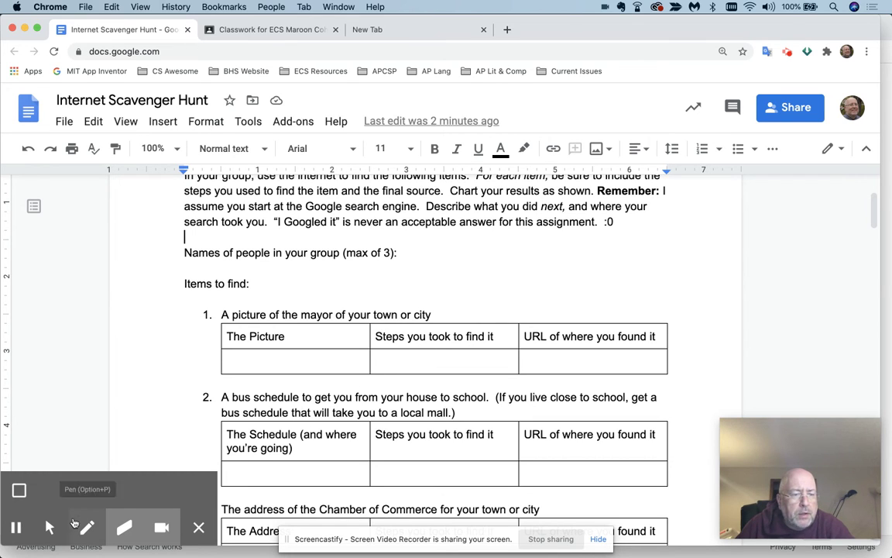
# Step: Switch back to the pointer and highlight the steps and URL column headings in item 1's table
pyautogui.click(49, 527)
pyautogui.tripleClick(441, 337)
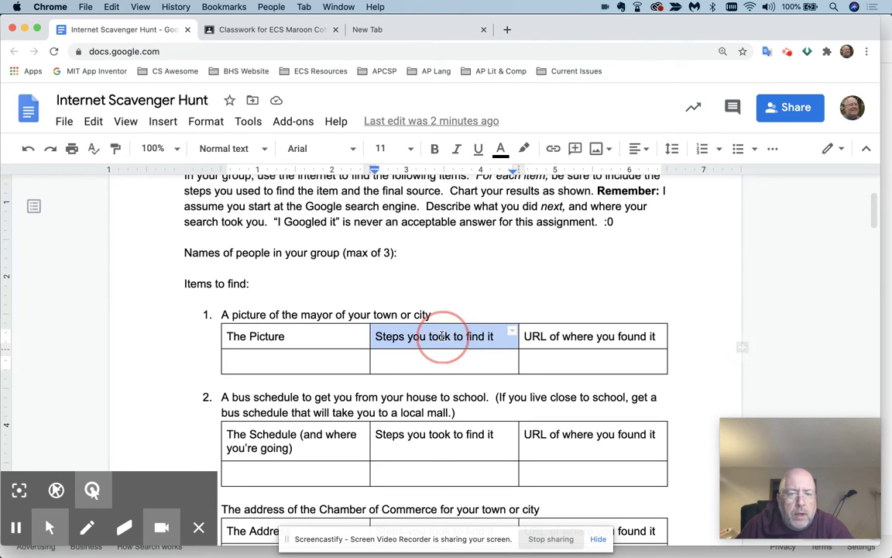
pyautogui.doubleClick(605, 336)
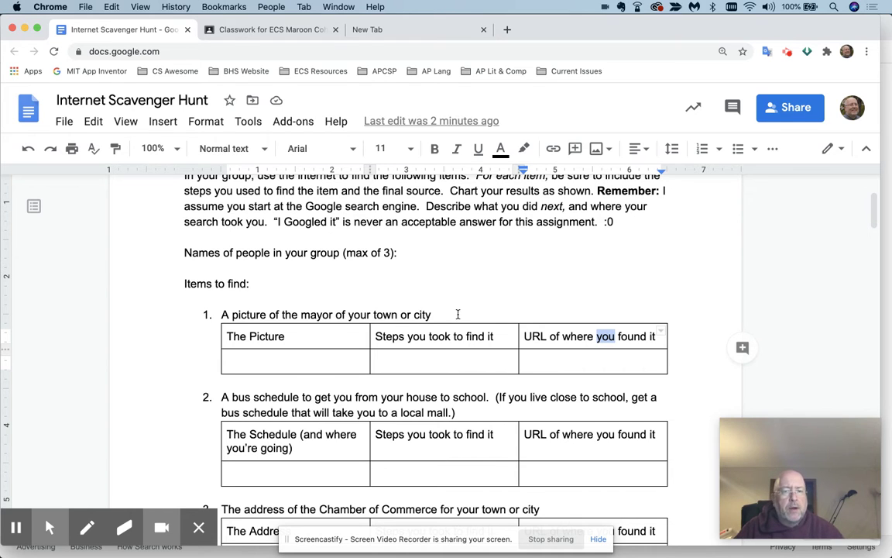
# Step: Copy item 1's text "A picture of the mayor of your town or city" and search Google for it
pyautogui.click(433, 314)
pyautogui.moveTo(416, 313); pyautogui.dragTo(254, 297)
pyautogui.press('cmd+c')
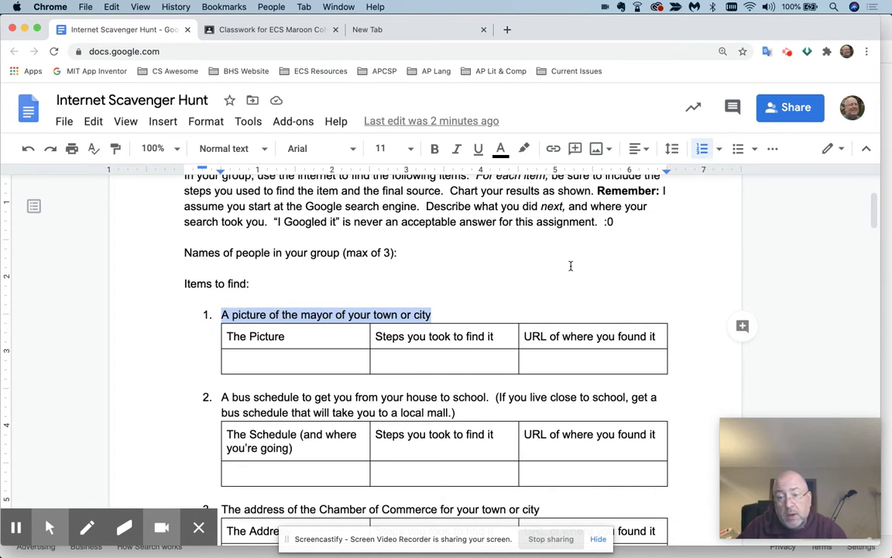
pyautogui.click(421, 28)
pyautogui.click(345, 280)
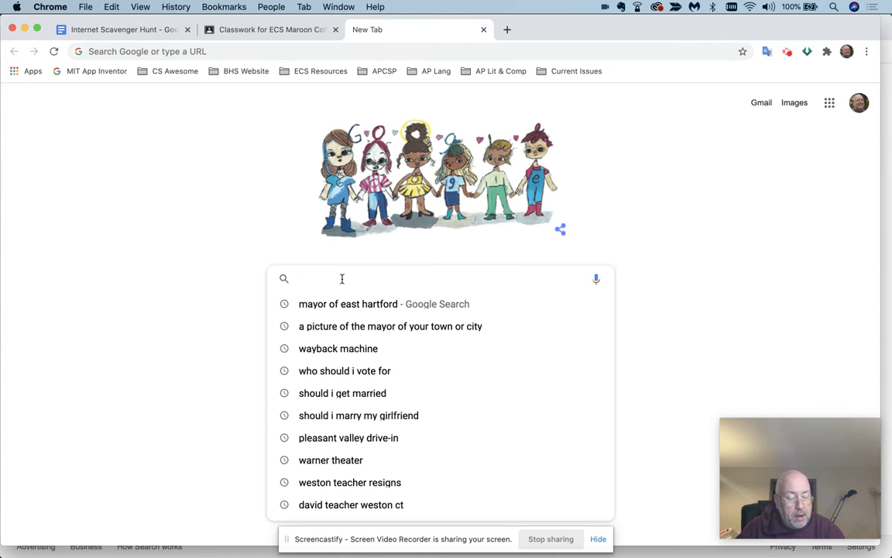
pyautogui.press('cmd+v')
pyautogui.press('Return')
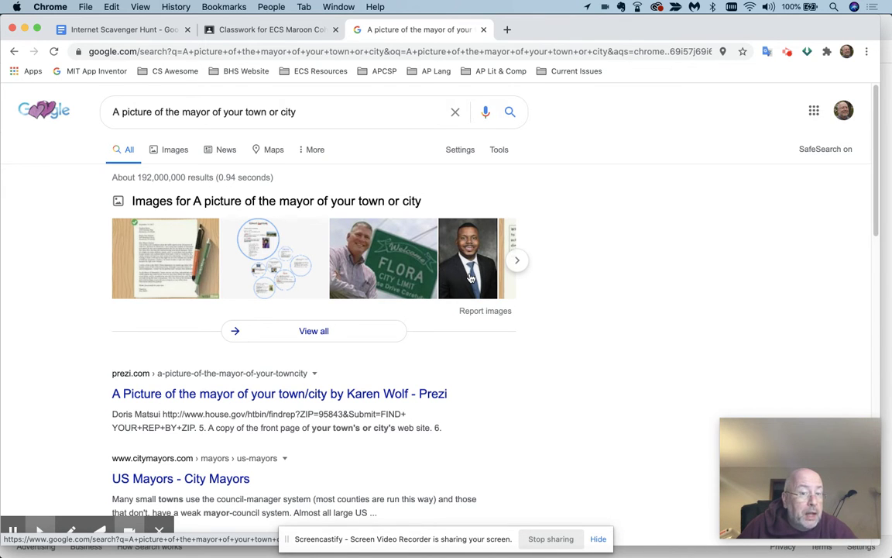
# Step: View all image results for the copied question and examine whether any shows the right mayor
pyautogui.click(314, 335)
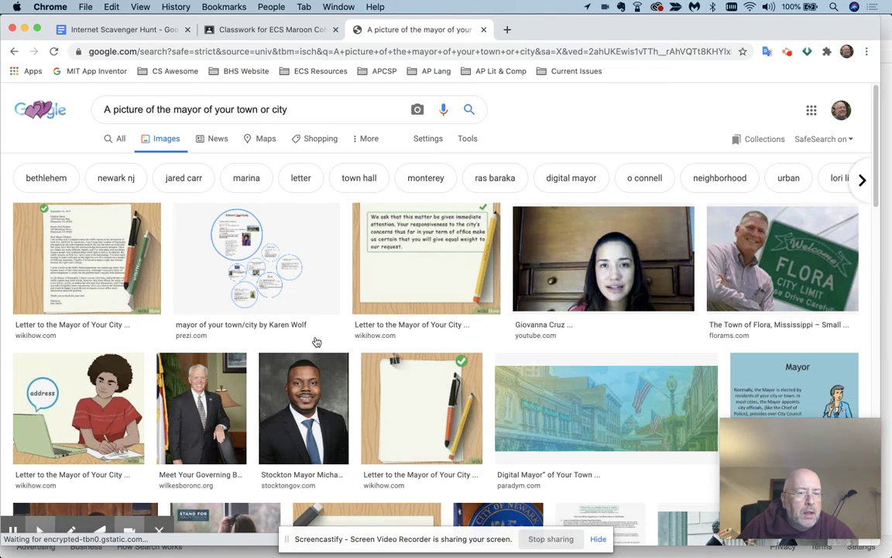
pyautogui.scroll(-1, 334, 337)
pyautogui.scroll(-2, 335, 337)
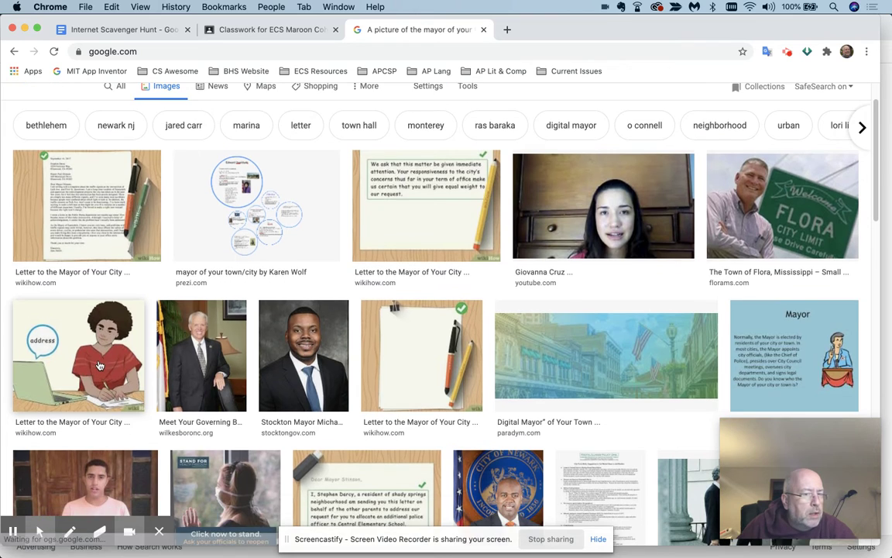
pyautogui.scroll(-5, 101, 372)
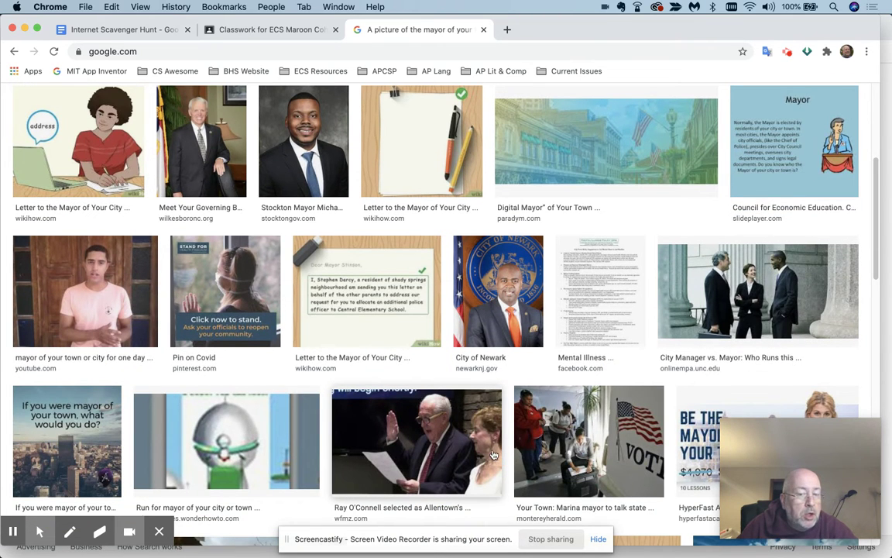
pyautogui.scroll(-3, 440, 433)
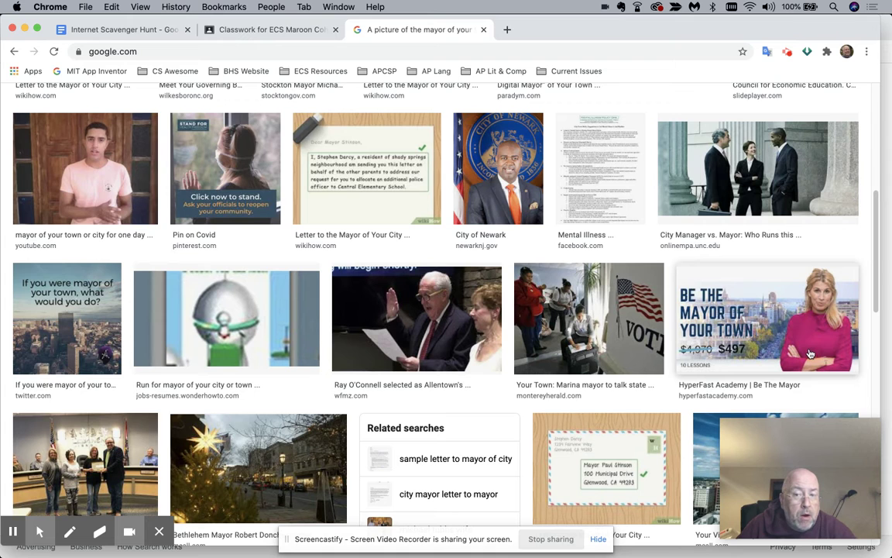
pyautogui.scroll(9, 528, 362)
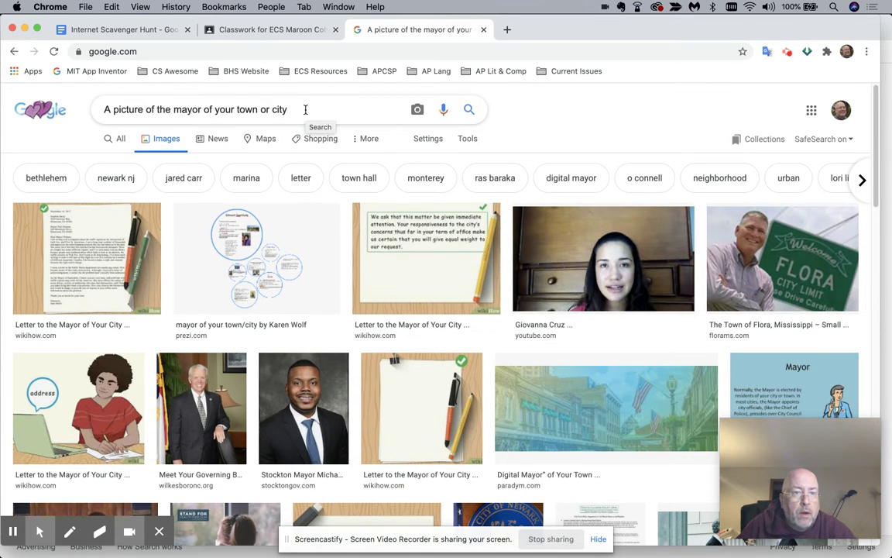
# Step: Replace the image search query with "mayor of east hartford" and run the search
pyautogui.moveTo(303, 109); pyautogui.dragTo(100, 109)
pyautogui.click(114, 108)
pyautogui.click(112, 109)
pyautogui.tripleClick(112, 109)
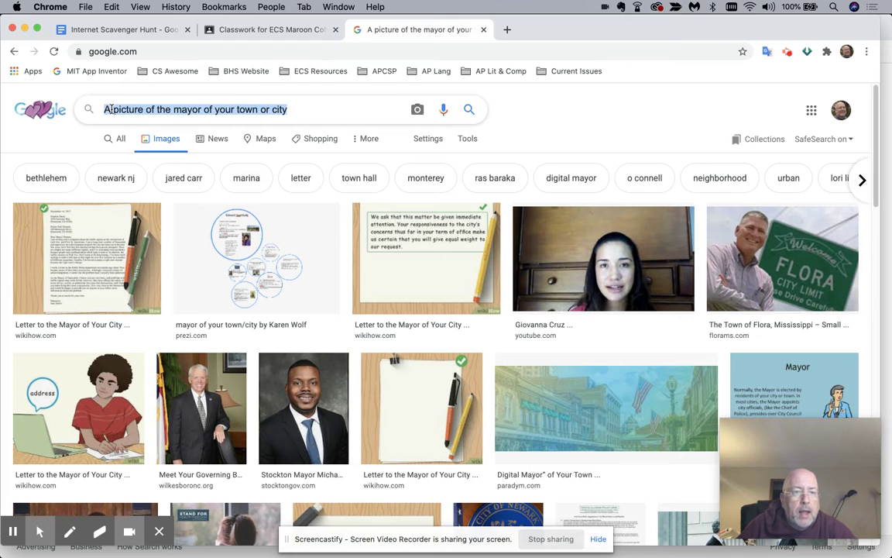
pyautogui.write('mayor of east harrt')
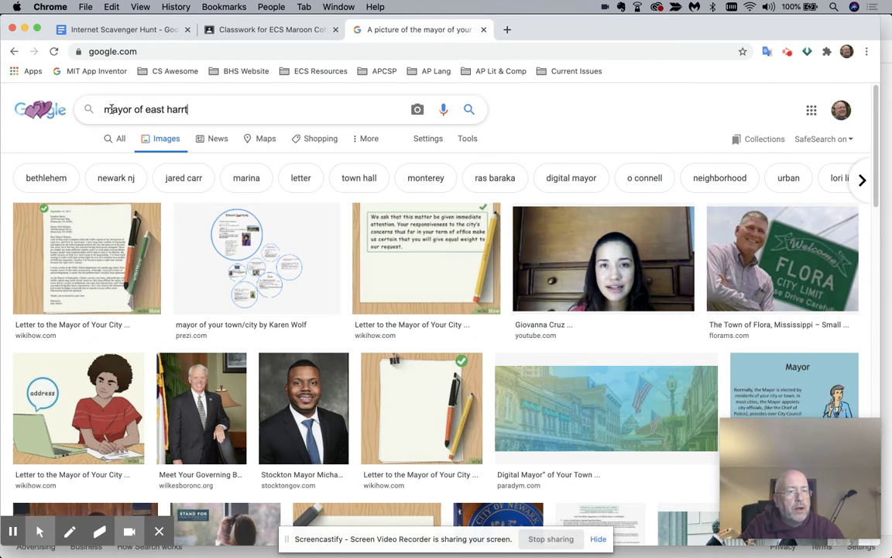
pyautogui.press('BackSpace')
pyautogui.press('BackSpace')
pyautogui.write('tford')
pyautogui.press('Return')
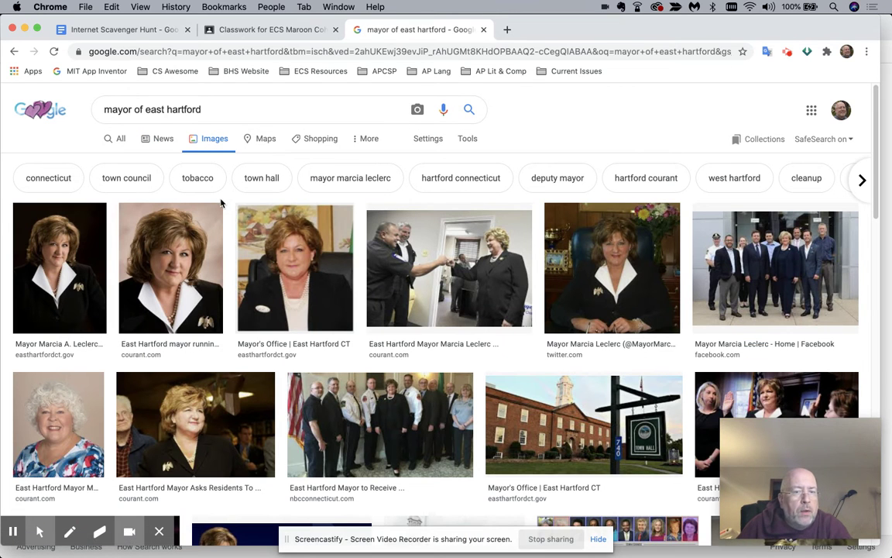
# Step: Open the "Mayor's Office | East Hartford CT" image result and visit its source page on easthartfordct.gov
pyautogui.click(315, 295)
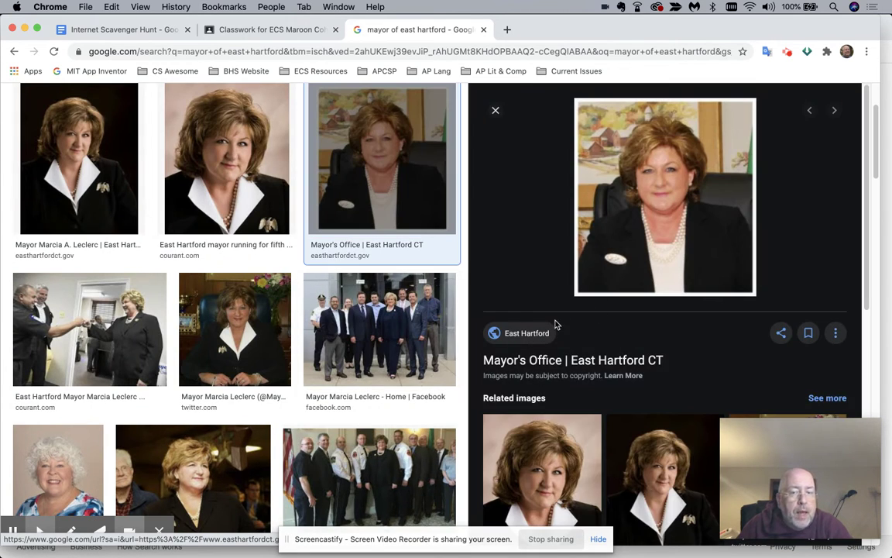
pyautogui.click(661, 271)
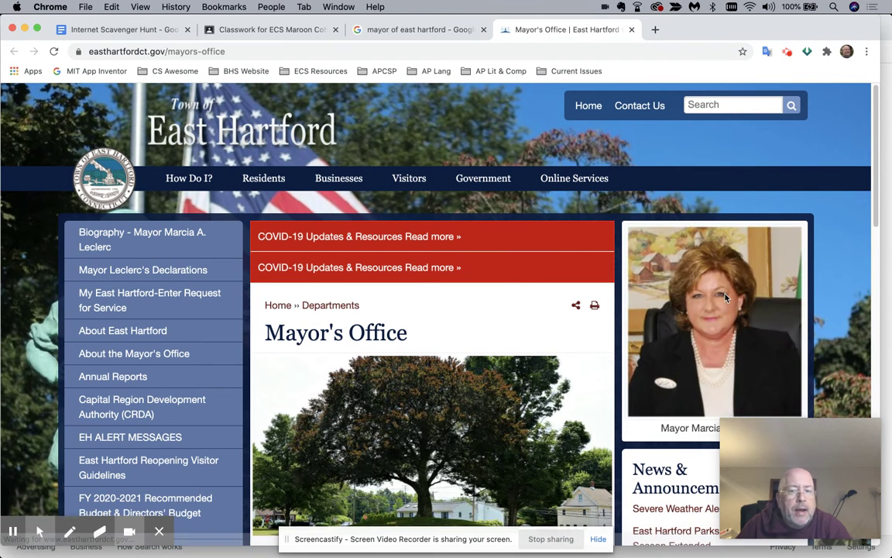
pyautogui.scroll(-1, 775, 325)
pyautogui.scroll(1, 800, 339)
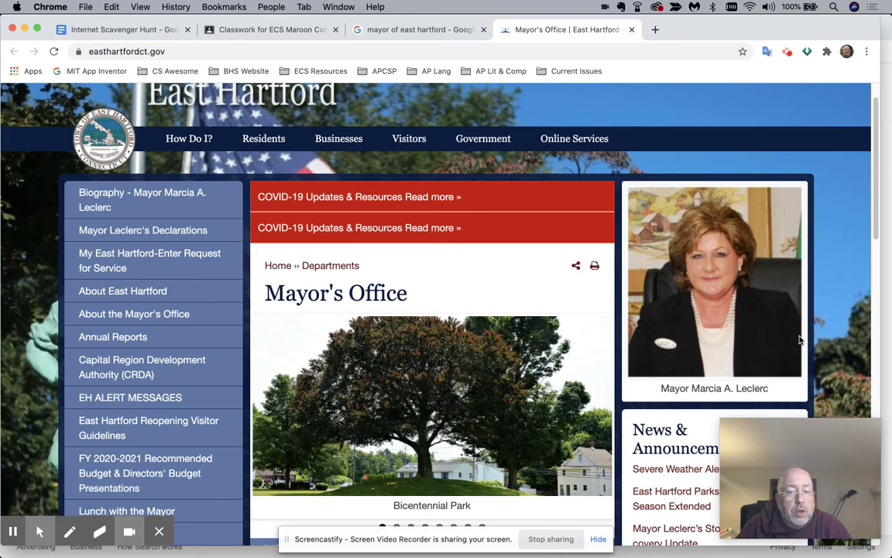
pyautogui.scroll(1, 802, 338)
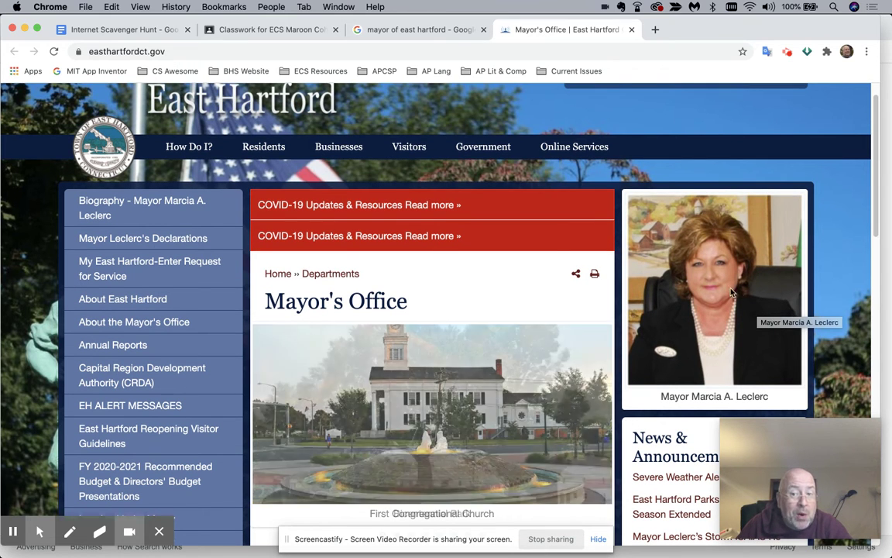
# Step: Copy the mayor's portrait from the Mayor's Office page and paste it into item 1's picture cell in the scavenger hunt document
pyautogui.rightClick(724, 290)
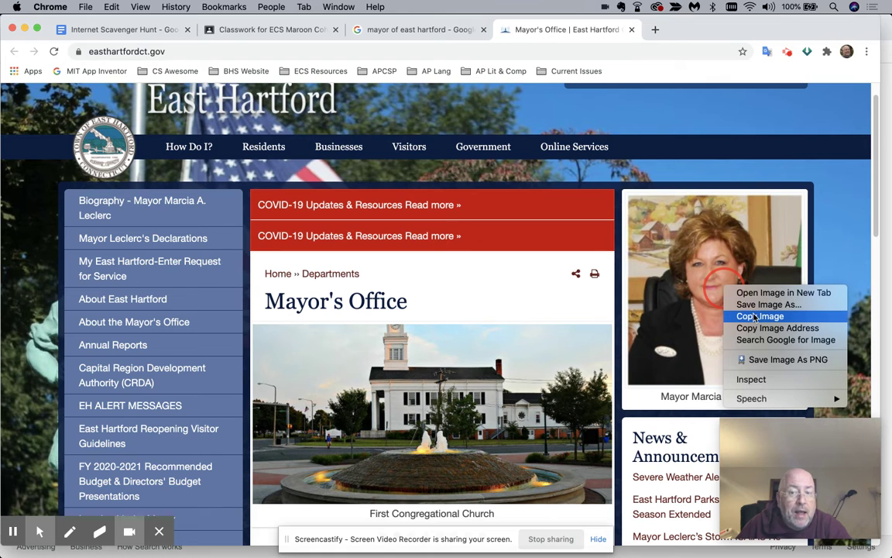
pyautogui.click(747, 314)
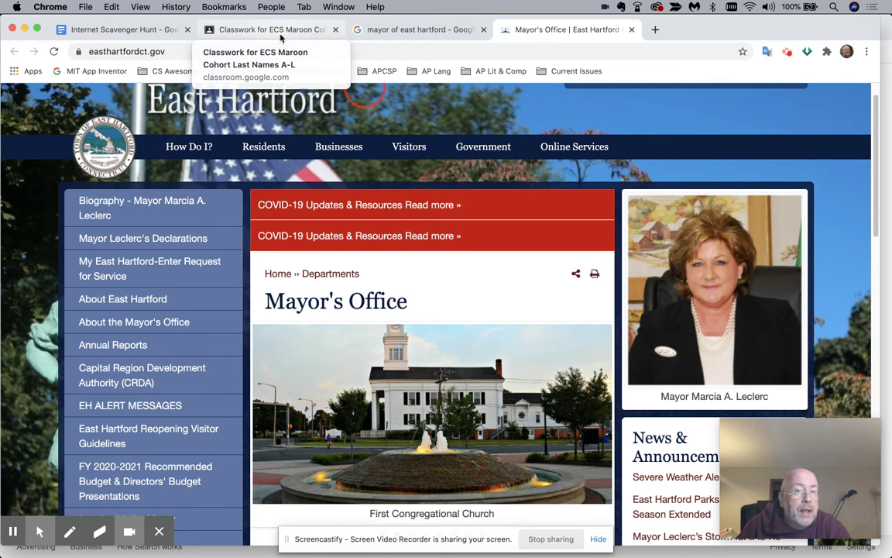
pyautogui.click(140, 29)
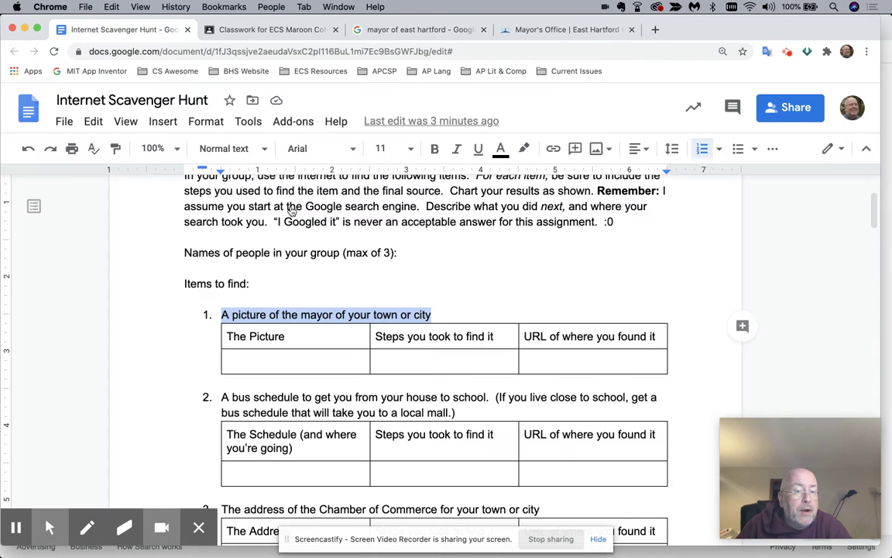
pyautogui.click(225, 360)
pyautogui.rightClick(247, 362)
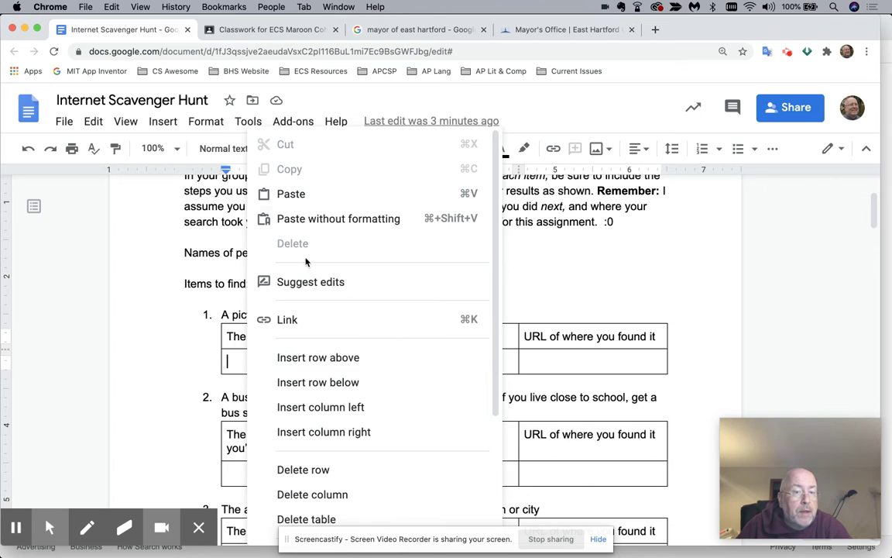
pyautogui.click(310, 197)
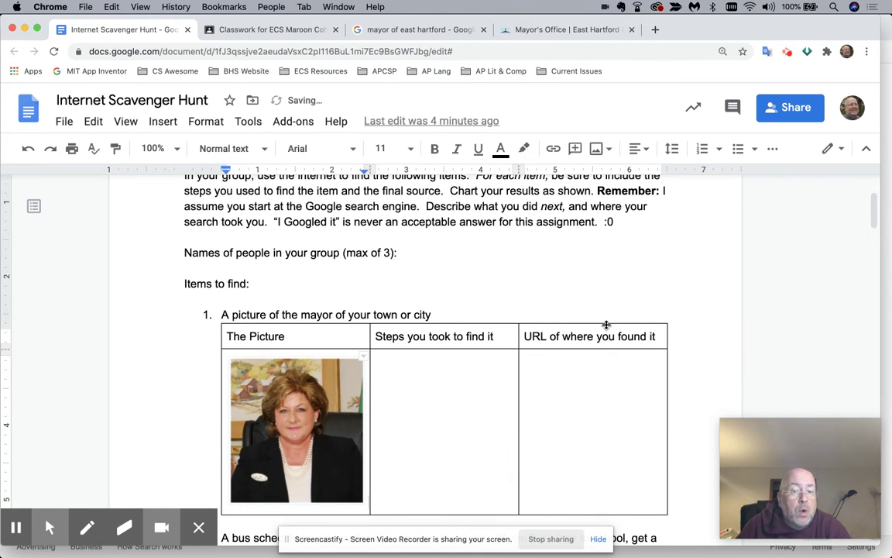
pyautogui.click(541, 31)
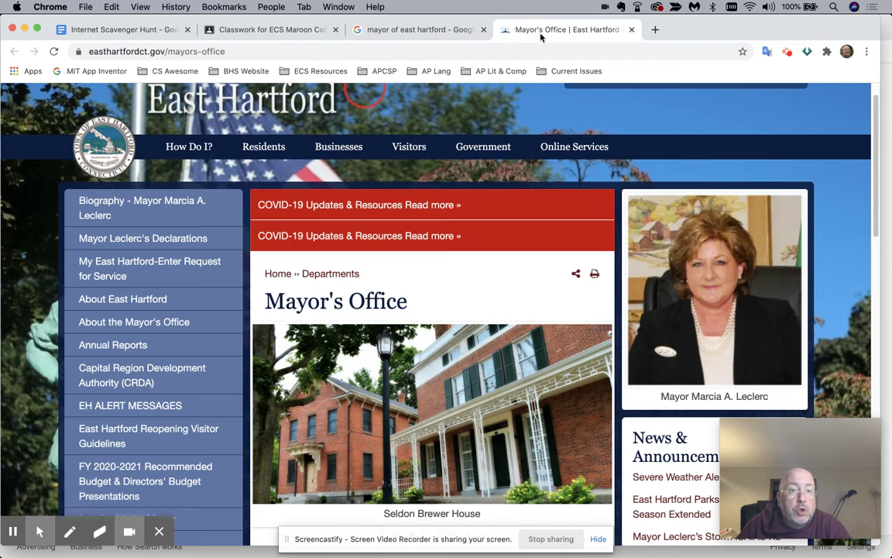
pyautogui.click(450, 51)
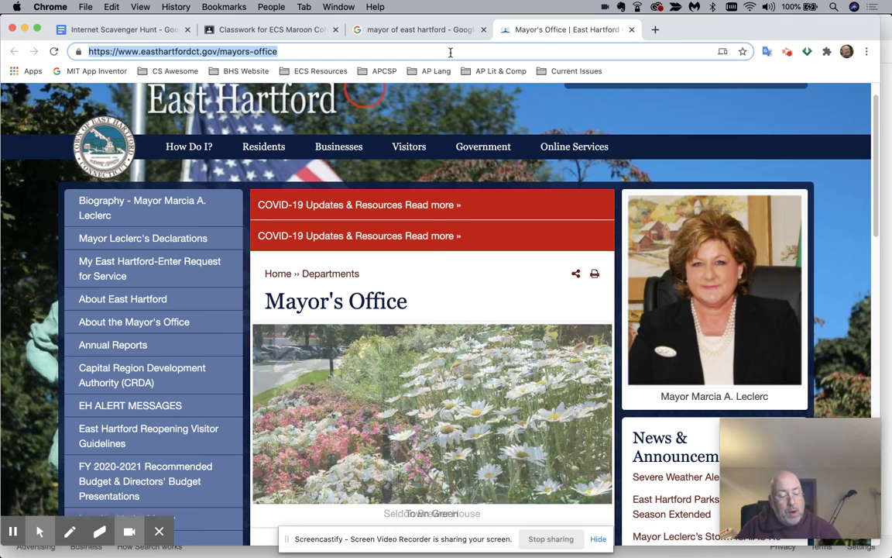
pyautogui.click(108, 29)
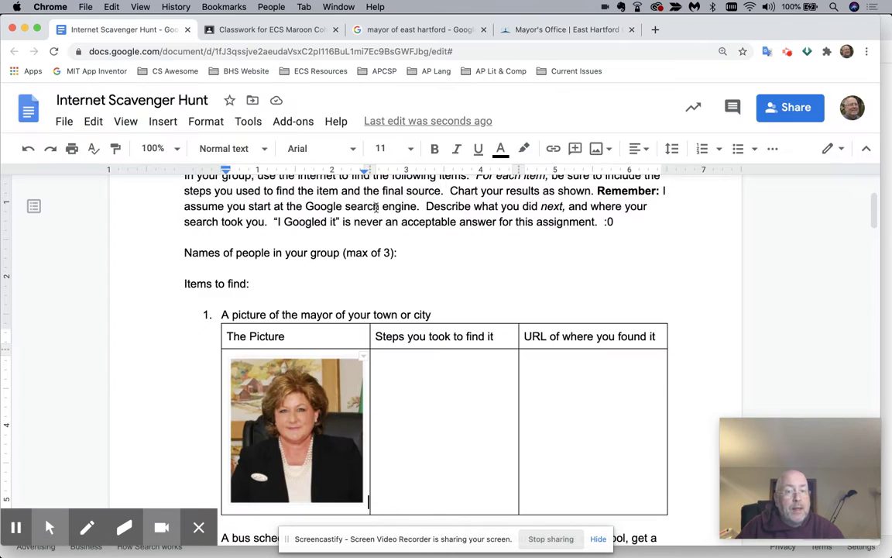
pyautogui.click(563, 376)
pyautogui.press('super+v')
# Step: Start a numbered list in item 1's steps cell with the entry "Google image search"
pyautogui.click(457, 381)
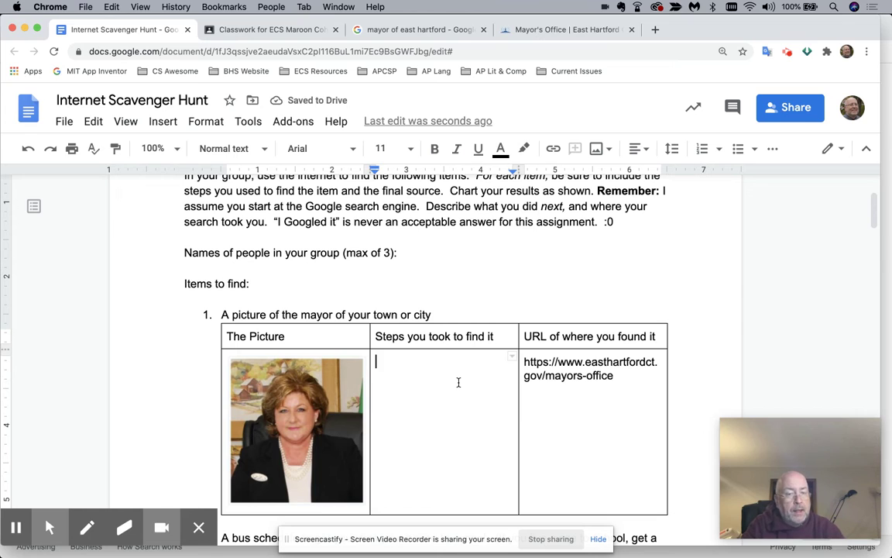
pyautogui.click(701, 150)
pyautogui.write('Goo')
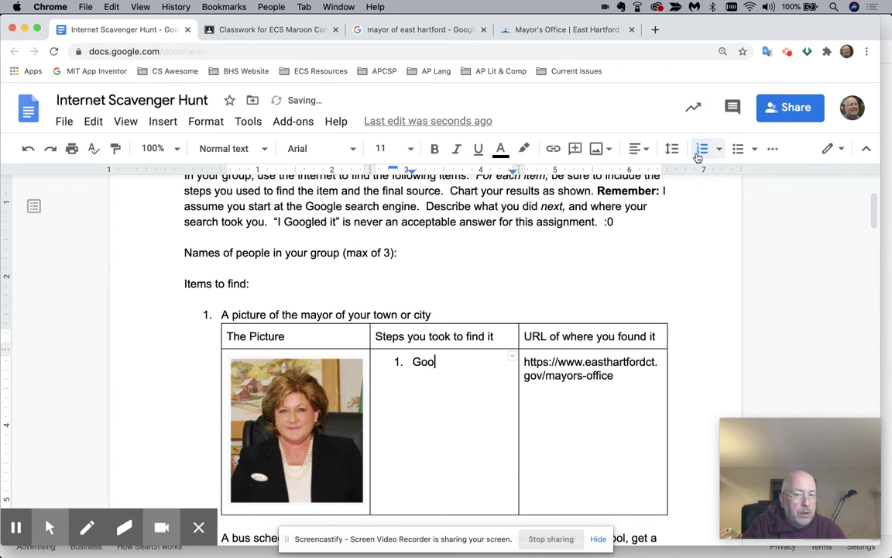
pyautogui.write('gle image searc')
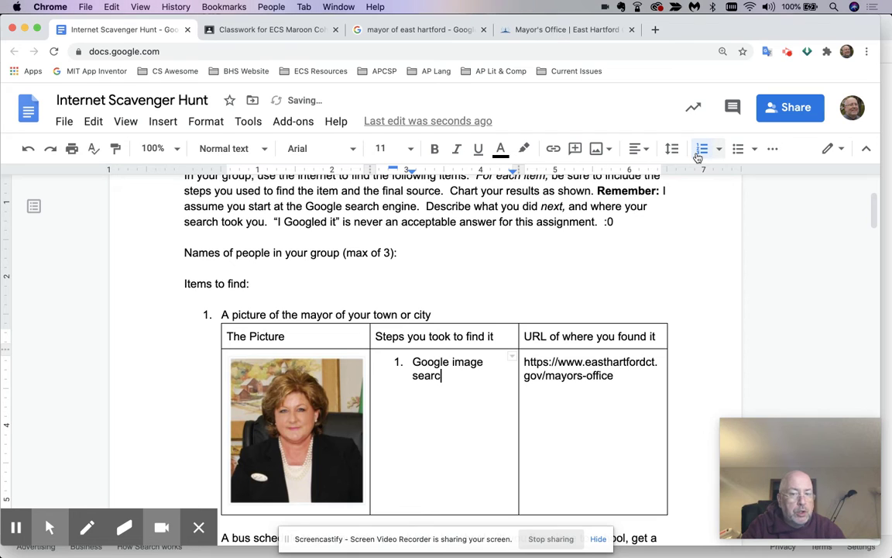
pyautogui.write('h')
# Step: Add "Found what looked like it probably was her" as the second entry in item 1's steps list
pyautogui.press('Return')
pyautogui.write('F')
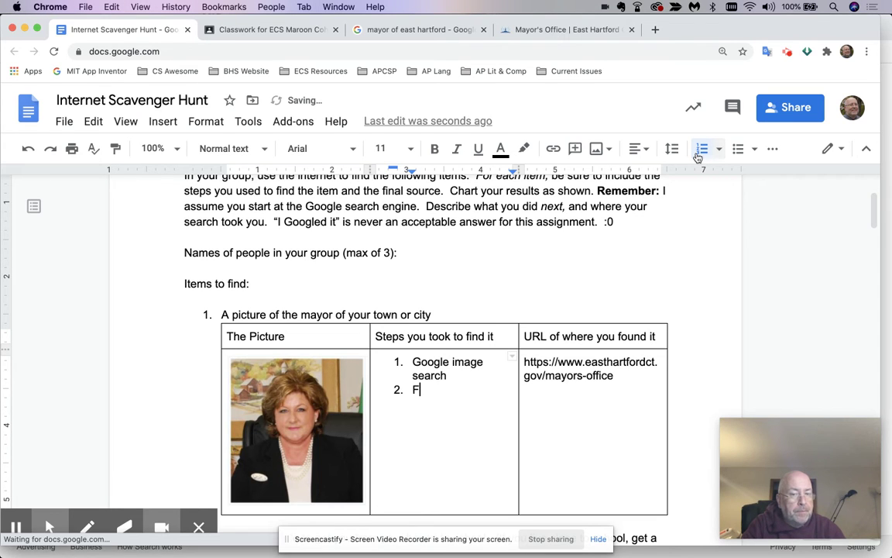
pyautogui.write('ound what Ioo')
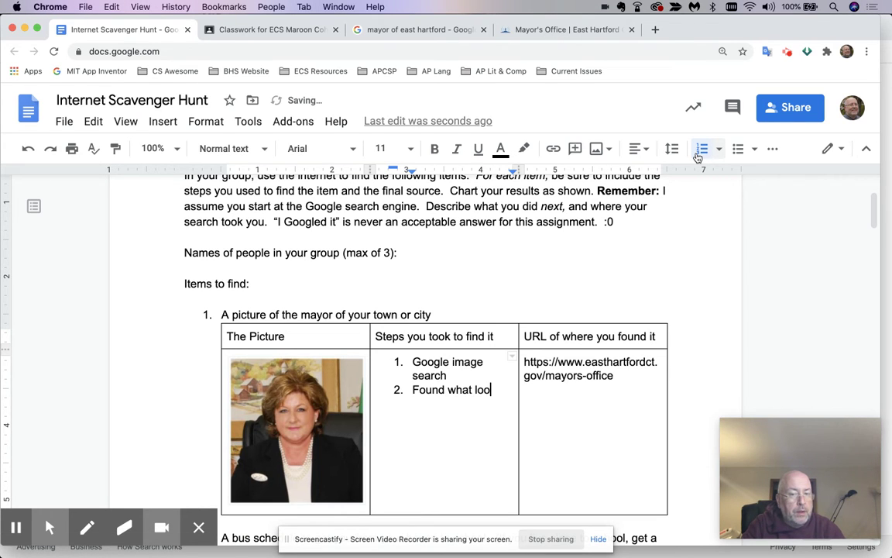
pyautogui.press('BackSpace')
pyautogui.press('BackSpace')
pyautogui.write('ok')
pyautogui.press('BackSpace')
pyautogui.write('oked like it pro')
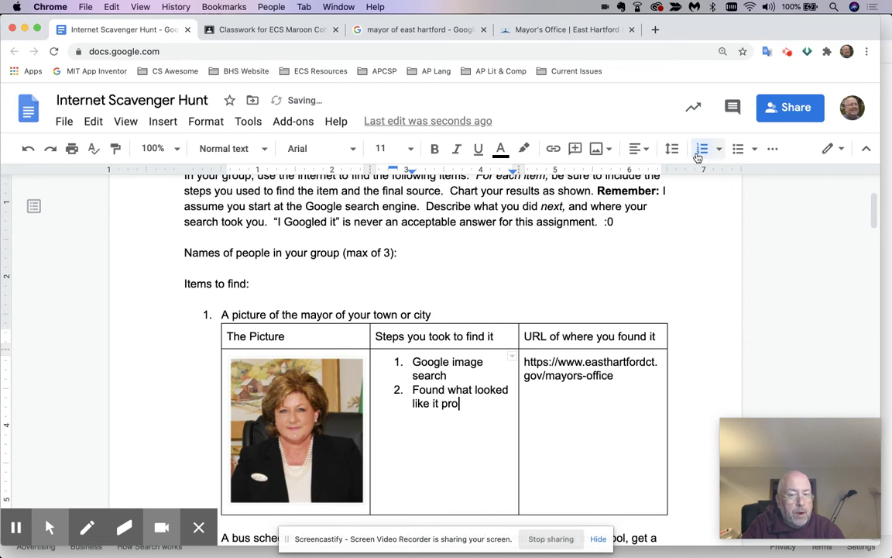
pyautogui.write('bably was her')
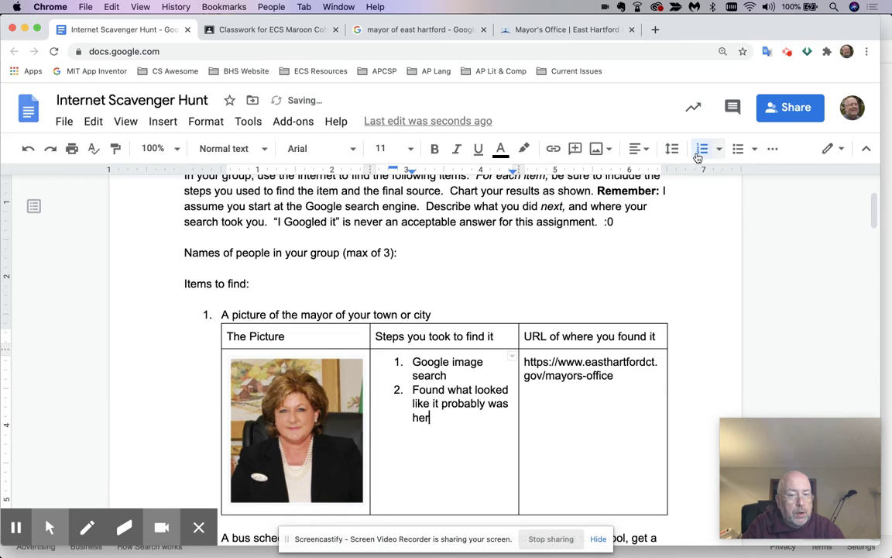
# Step: Add "Followed link to website" and "Copied image from website" as the third and fourth entries in item 1's steps list
pyautogui.press('Return')
pyautogui.write('Followed li')
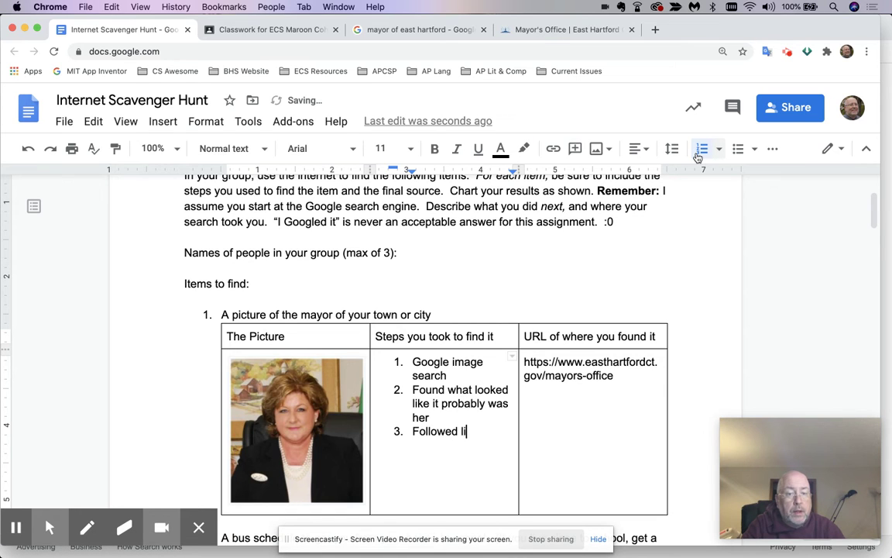
pyautogui.write('nk to website')
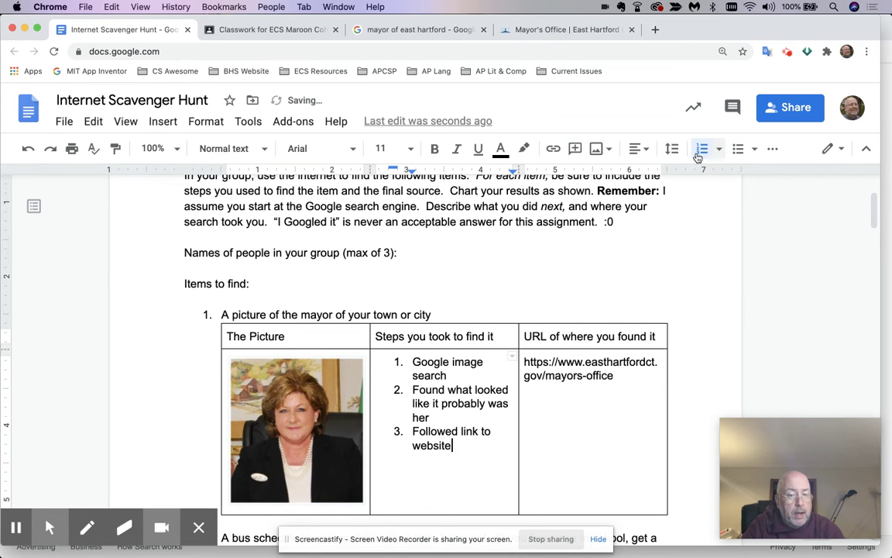
pyautogui.press('Return')
pyautogui.write('Copi')
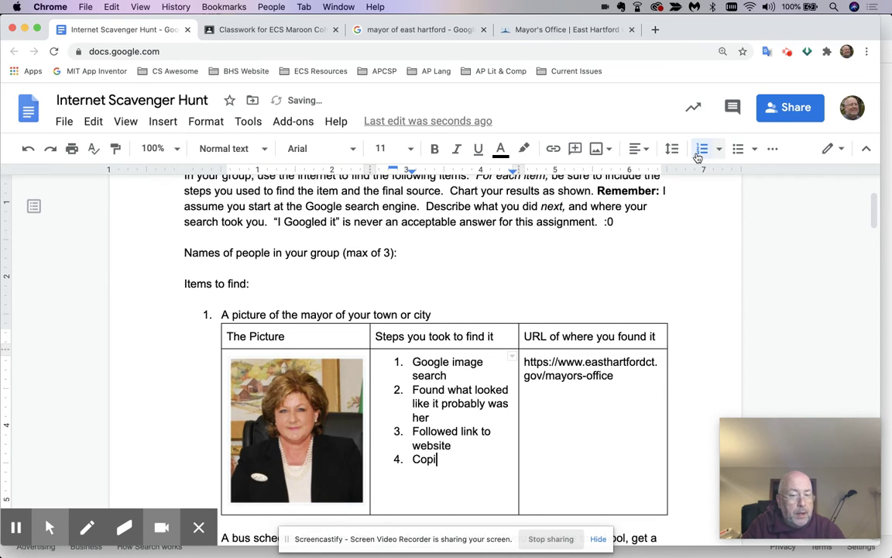
pyautogui.write('ed image from website')
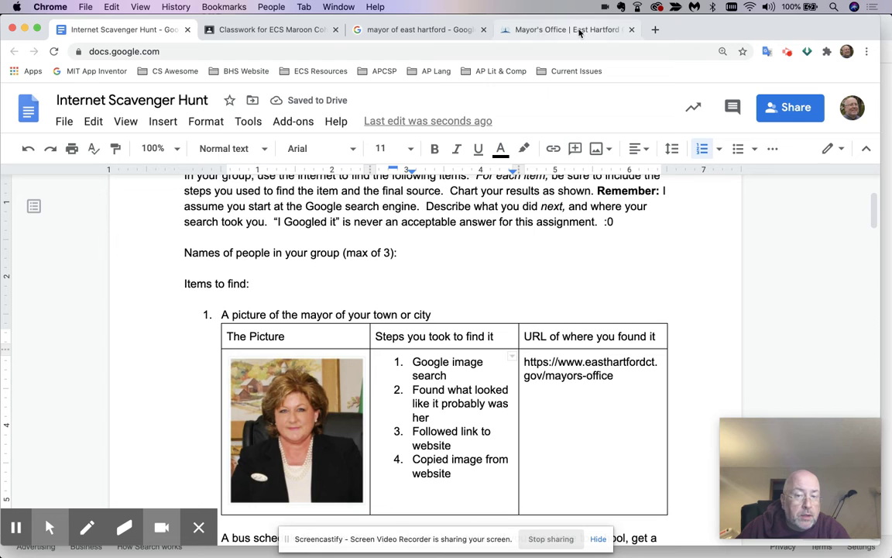
# Step: Examine the scoring rubric at the end of the document and the last item, number 20, above it
pyautogui.moveTo(866, 213); pyautogui.dragTo(812, 400)
pyautogui.scroll(-15, 612, 346)
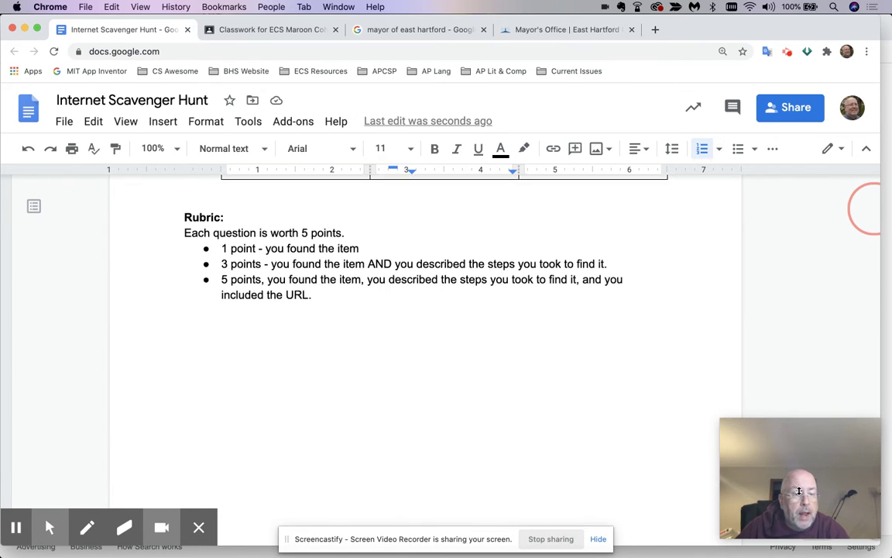
pyautogui.scroll(1, 612, 345)
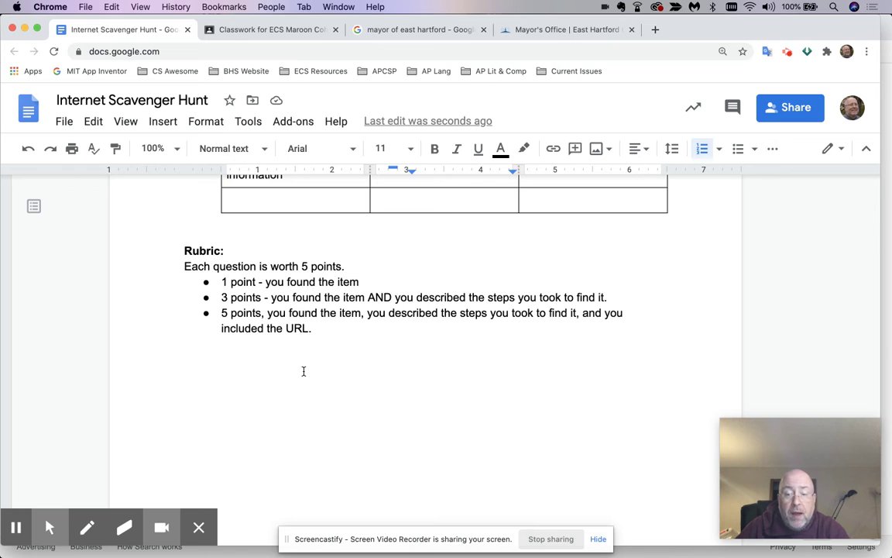
pyautogui.scroll(5, 341, 360)
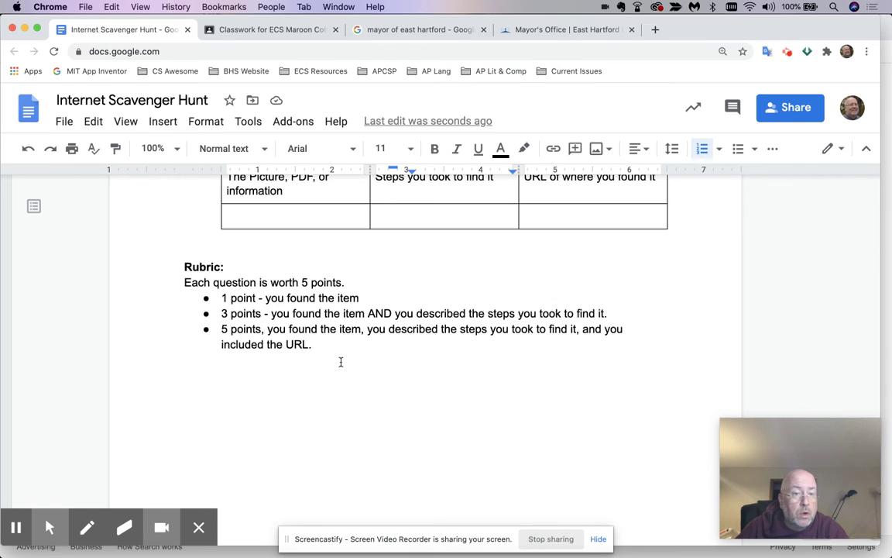
pyautogui.scroll(-3, 341, 362)
pyautogui.scroll(-3, 341, 361)
pyautogui.scroll(1, 341, 362)
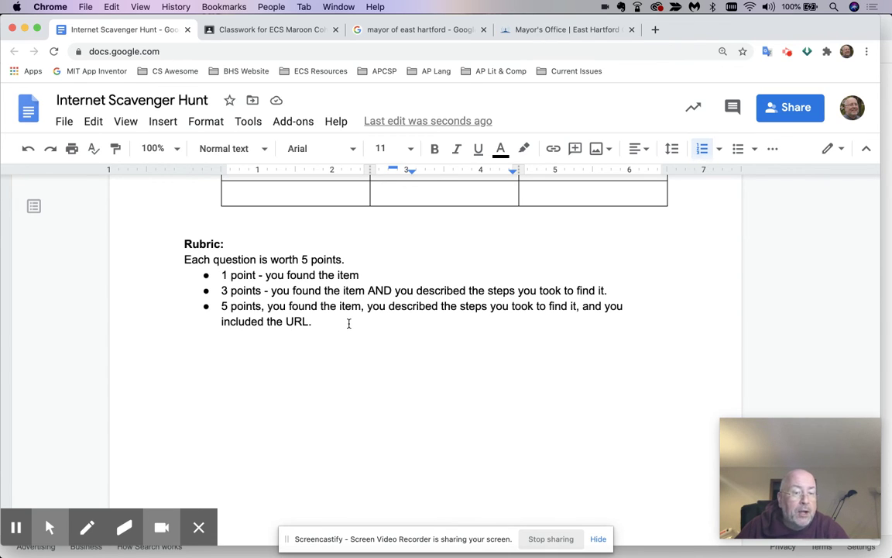
pyautogui.scroll(5, 348, 323)
pyautogui.scroll(-1, 348, 323)
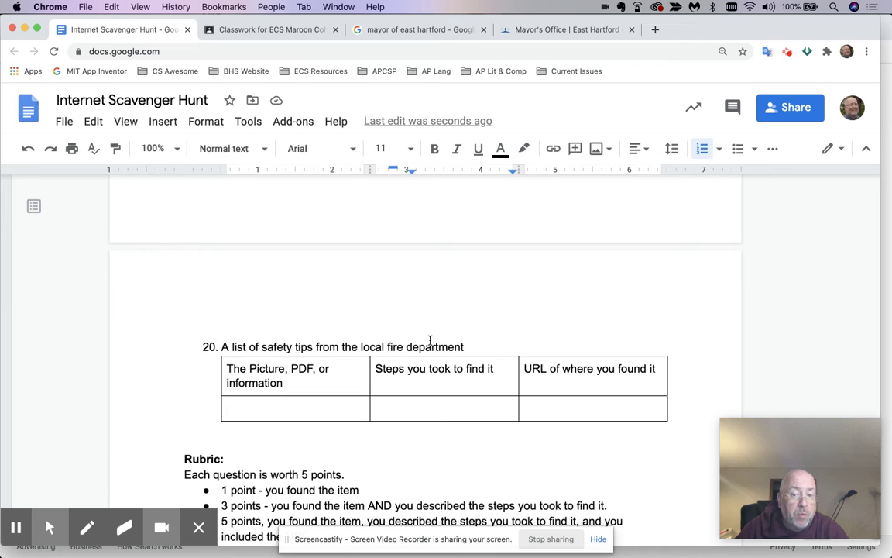
pyautogui.scroll(1, 430, 341)
pyautogui.scroll(-3, 431, 340)
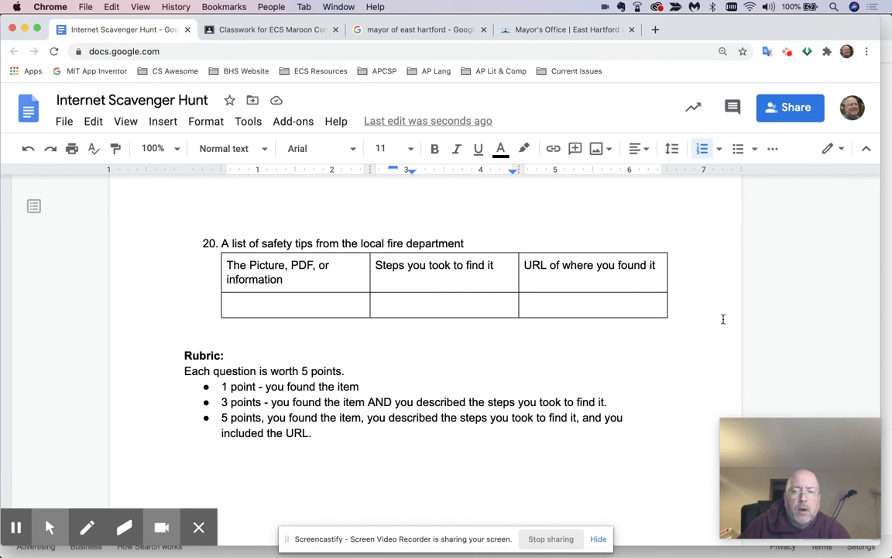
# Step: Enter the three group members' names on the "Names of people in your group" line near the document's beginning
pyautogui.scroll(20, 722, 316)
pyautogui.scroll(5, 729, 320)
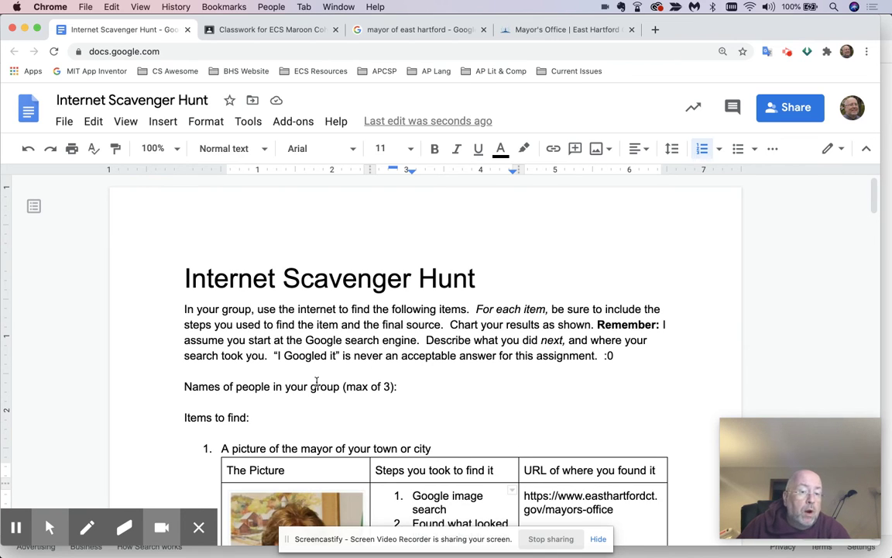
pyautogui.click(402, 387)
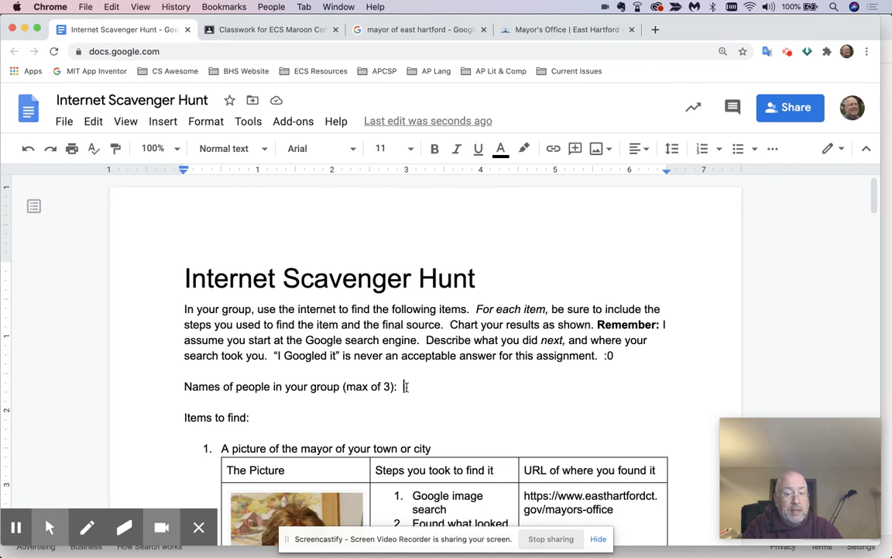
pyautogui.write('Carry, M')
pyautogui.press('BackSpace')
pyautogui.press('BackSpace')
pyautogui.press('BackSpace')
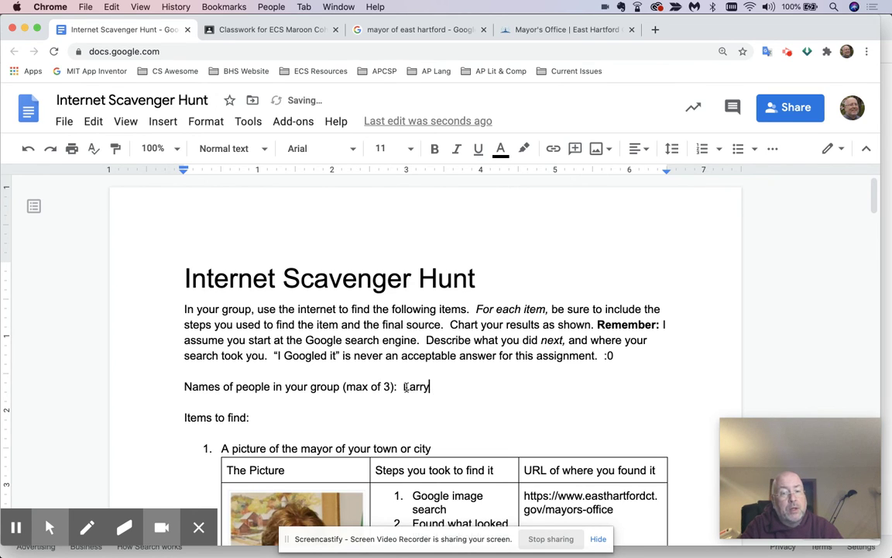
pyautogui.write(', Moe, ')
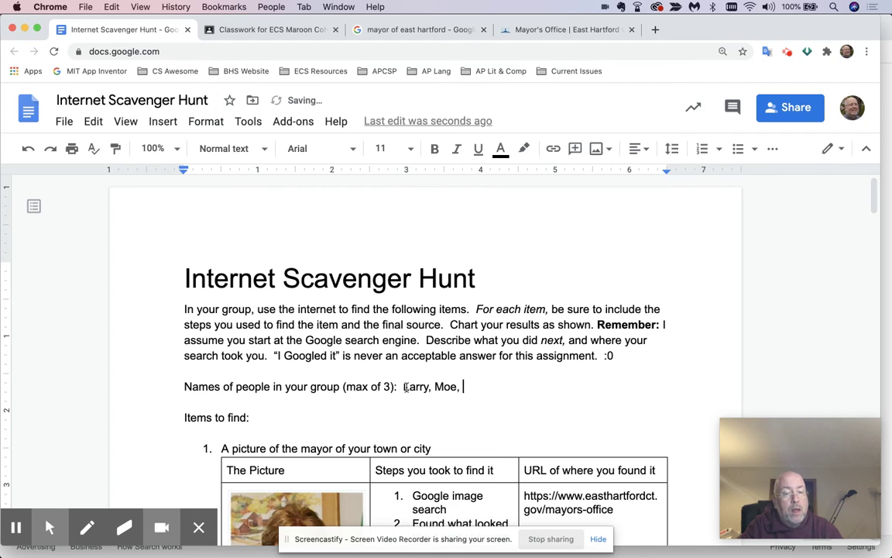
pyautogui.write('and Curly')
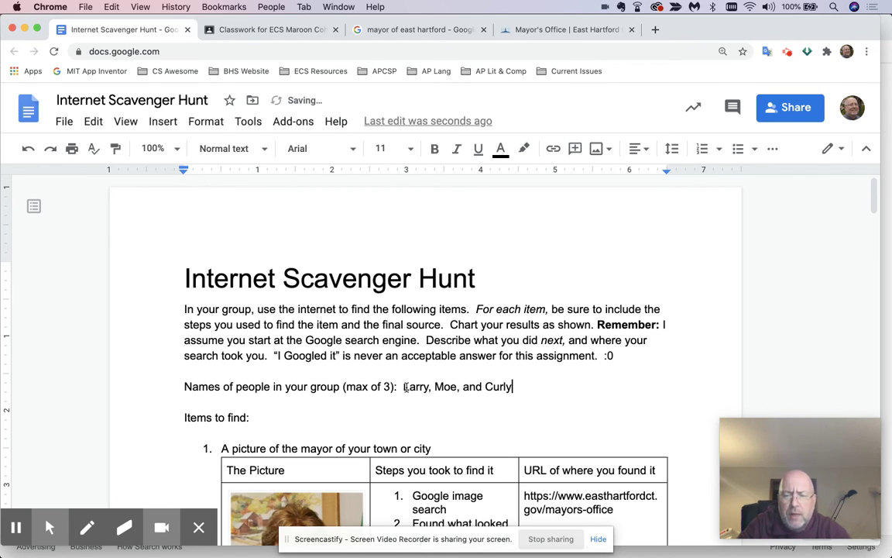